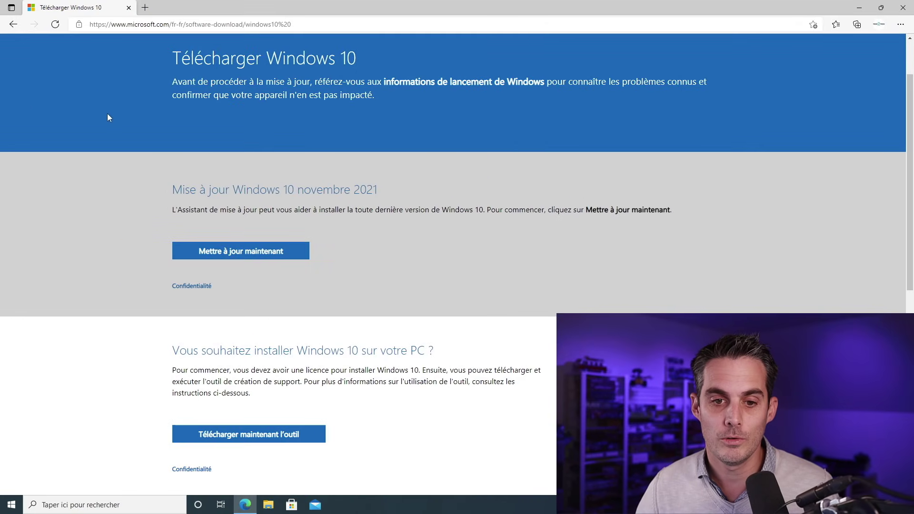
- Download the Windows 10 media creation tool from the Microsoft page and launch MediaCreationTool21H2
scroll(29, 140, "up", 2)
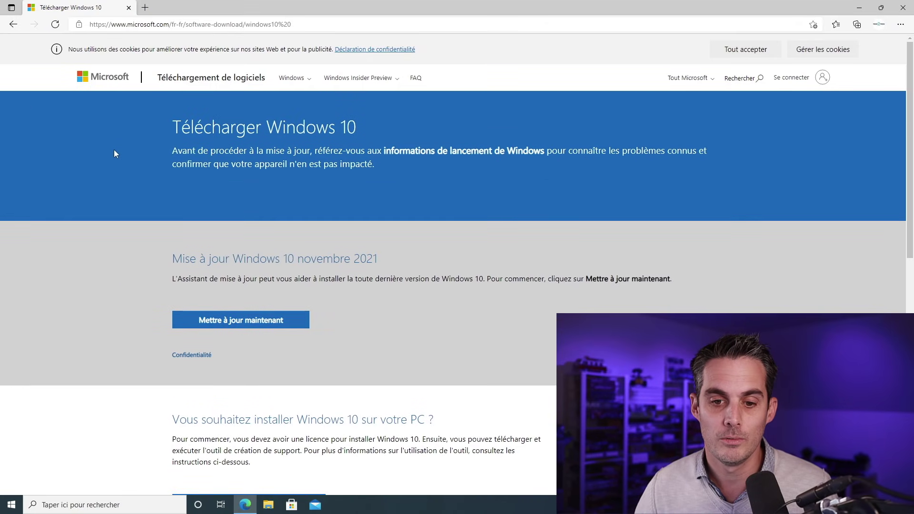
scroll(115, 150, "down", 3)
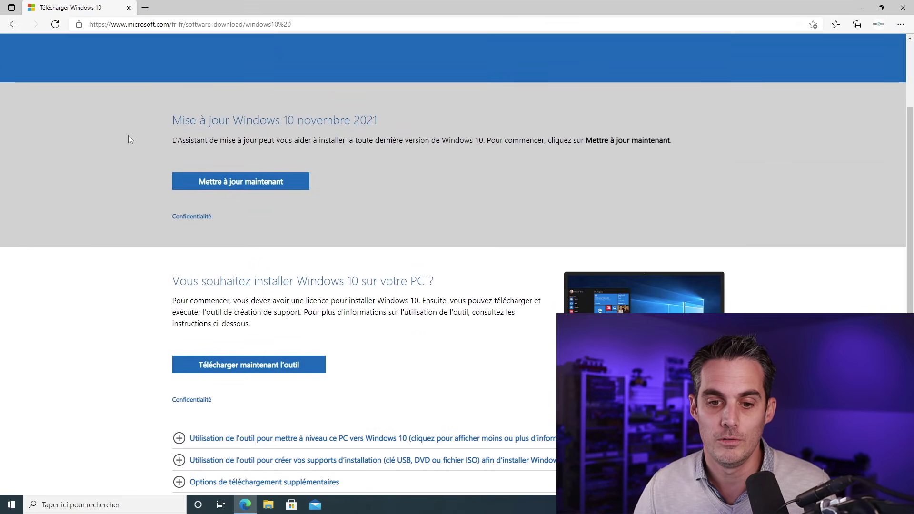
scroll(114, 173, "down", 3)
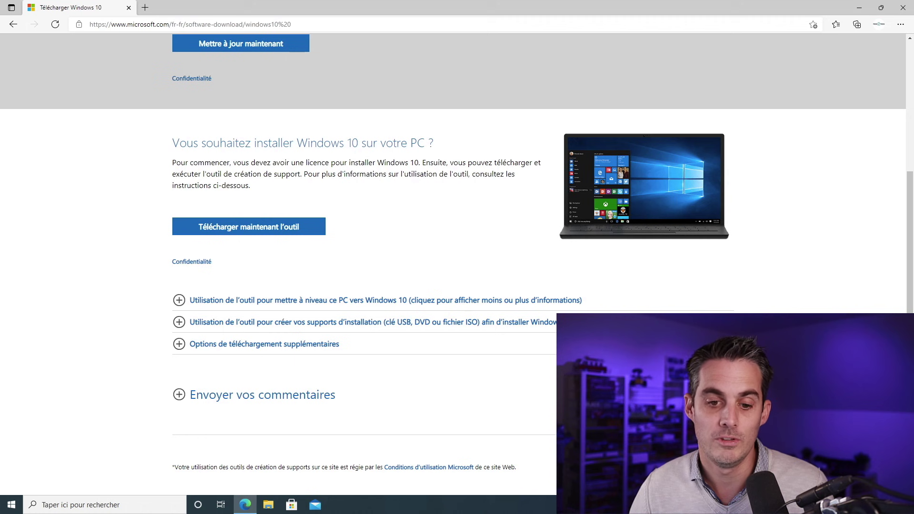
left_click_drag(191, 174, 286, 175)
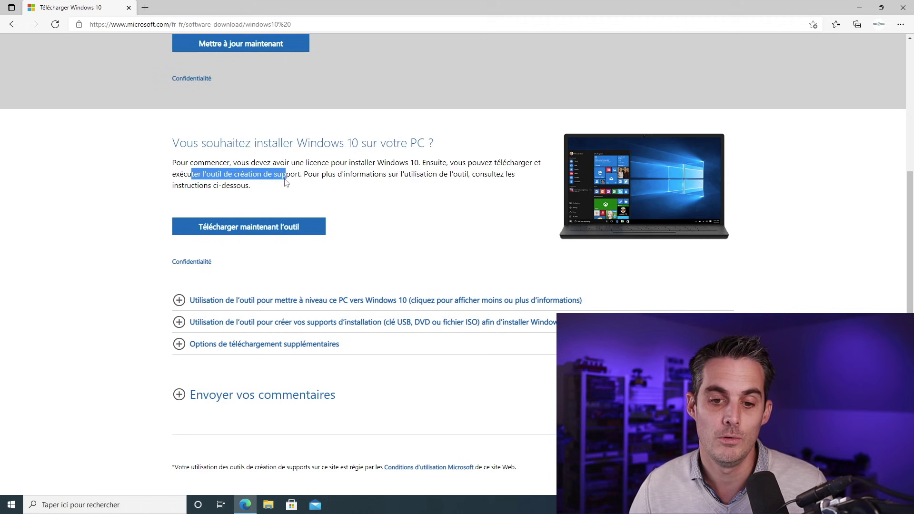
left_click(246, 228)
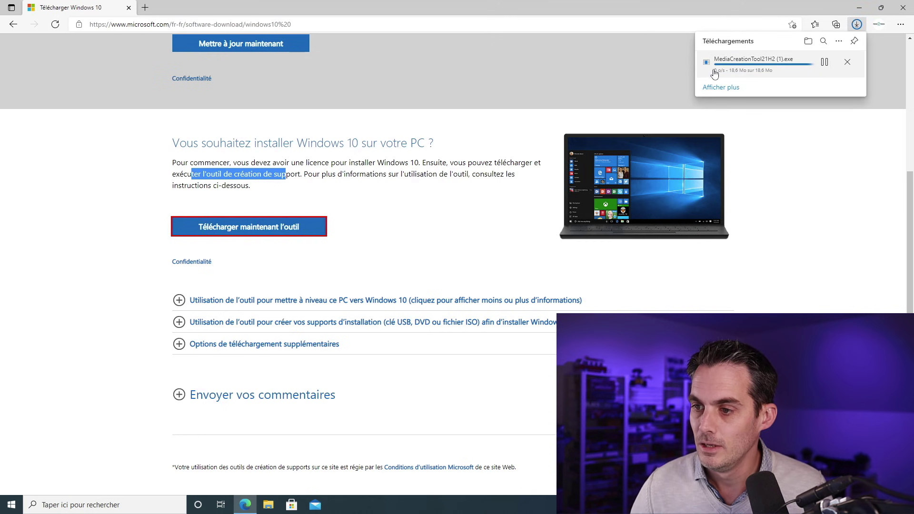
left_click(723, 68)
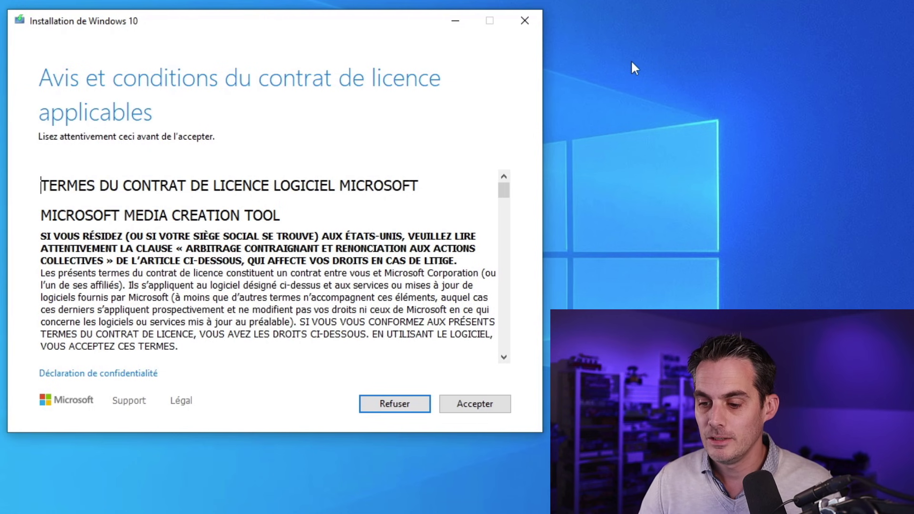
- Accept the licence terms and choose to create installation media for another PC
left_click(484, 407)
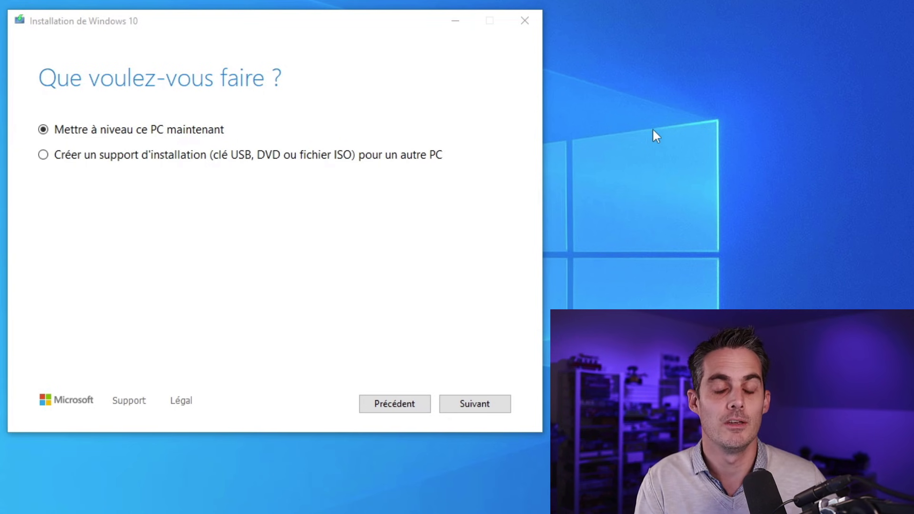
left_click(146, 154)
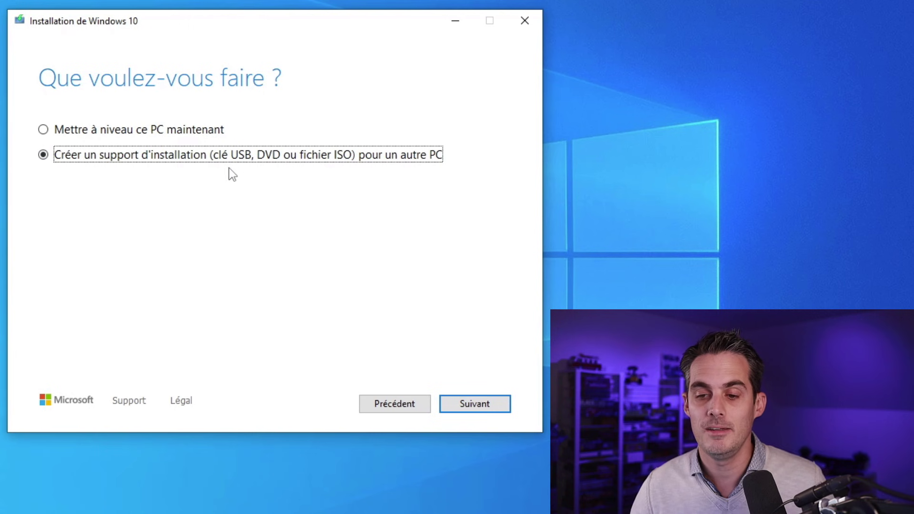
left_click(487, 400)
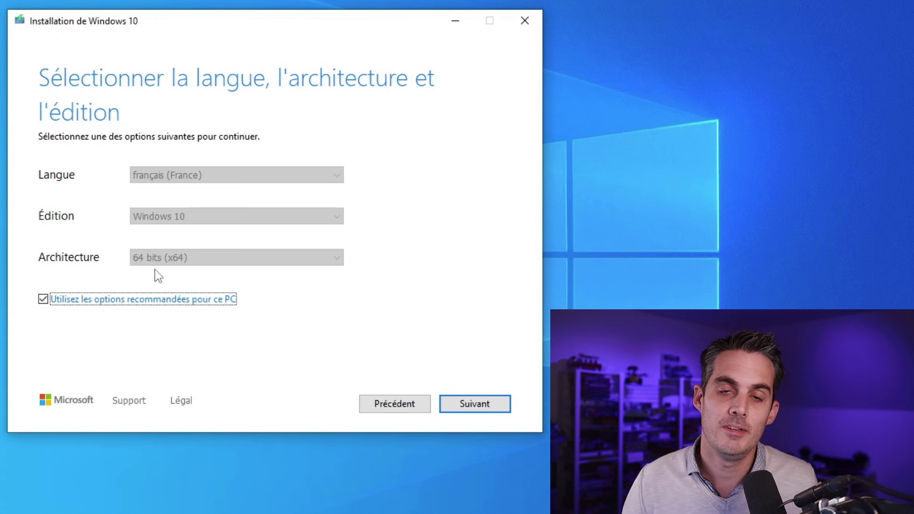
- Disable the recommended options to examine the language and architecture choices, and enable them again
left_click(155, 300)
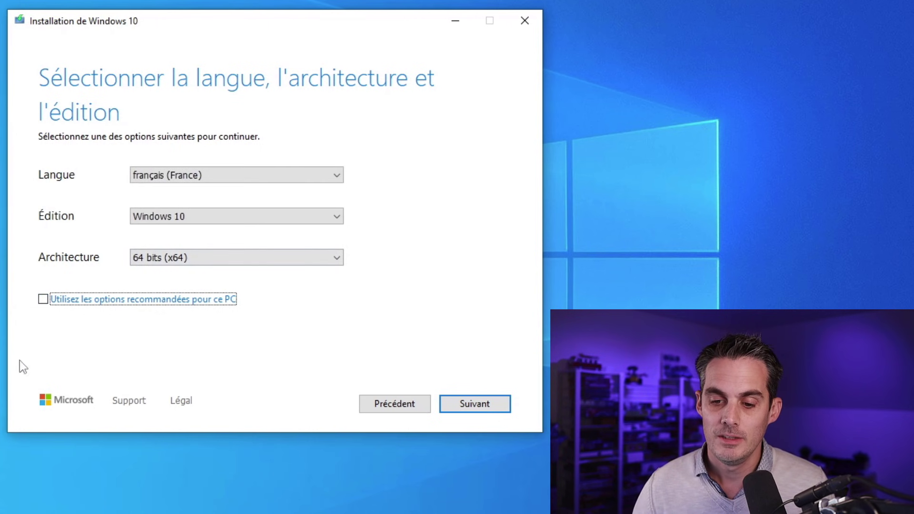
left_click(263, 176)
left_click(493, 254)
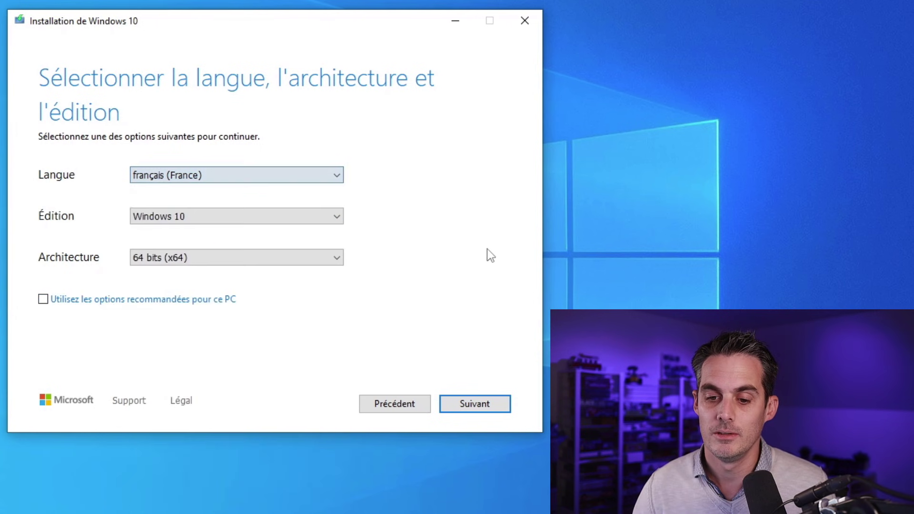
left_click(191, 257)
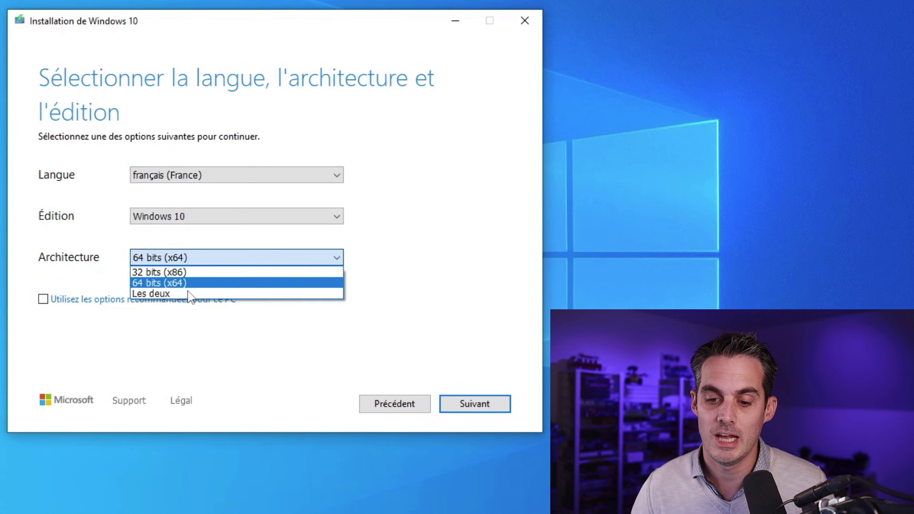
left_click(70, 305)
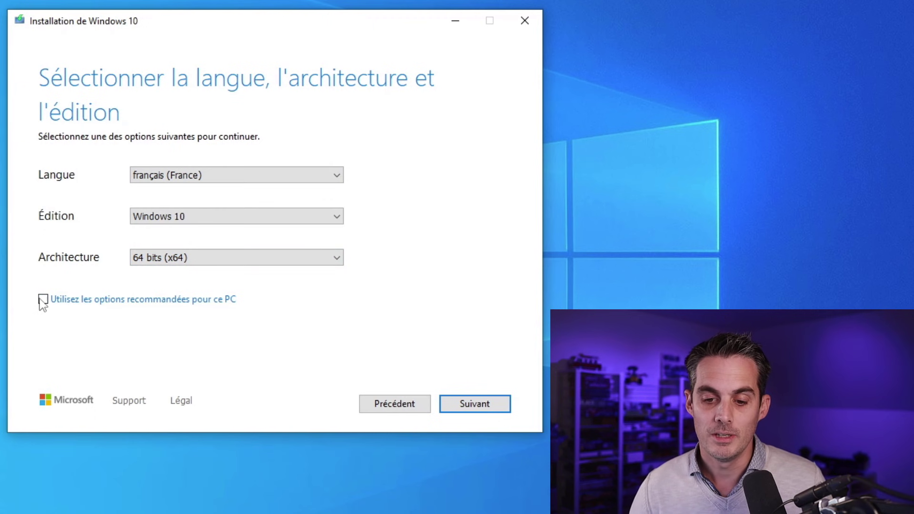
left_click(65, 301)
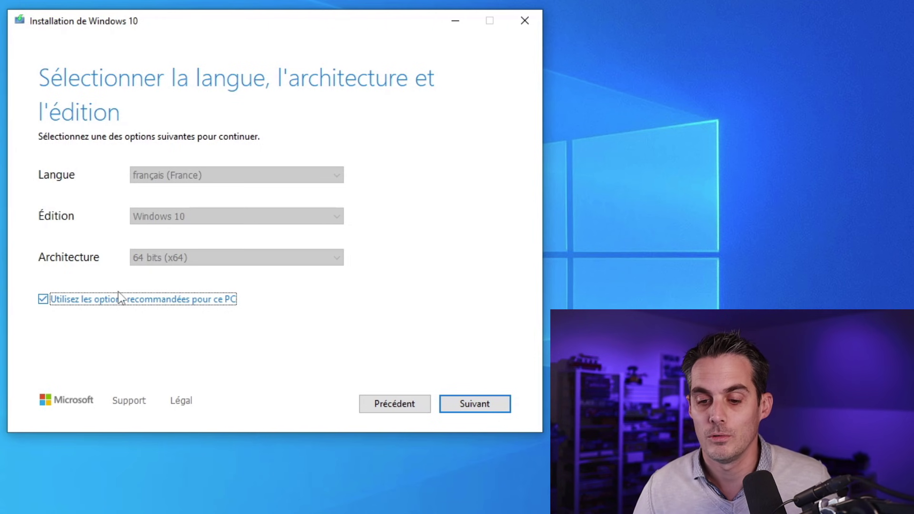
- Accept the recommended options, choose Fichier ISO as the media, save it as Windows on the desktop (Bureau), and finish the wizard
left_click(477, 409)
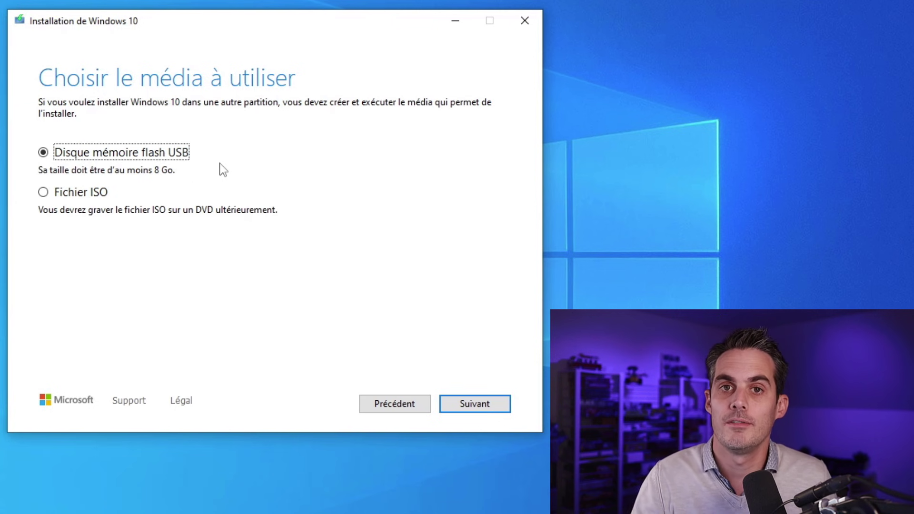
left_click(110, 188)
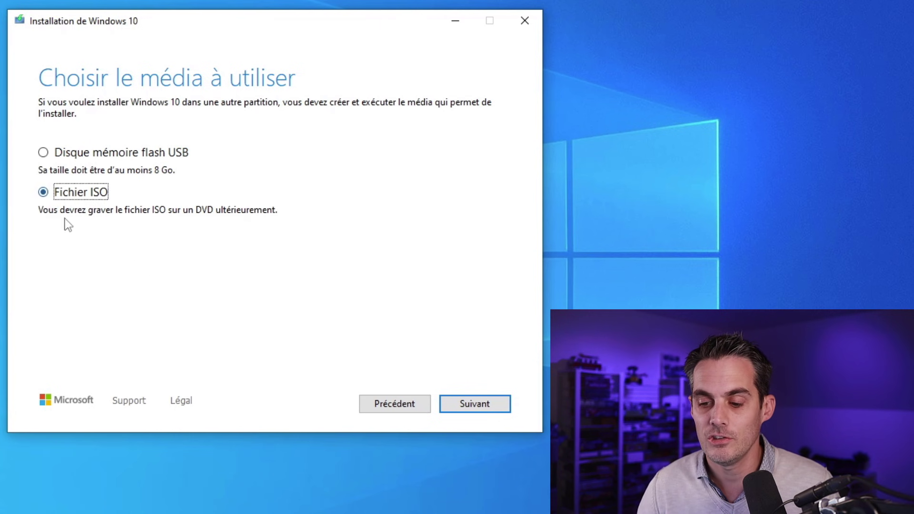
left_click(468, 409)
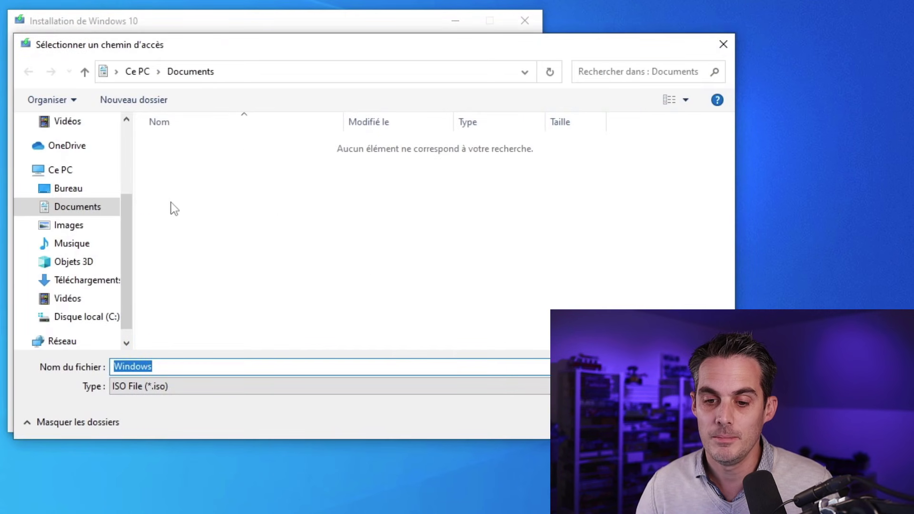
left_click(74, 191)
key("Return")
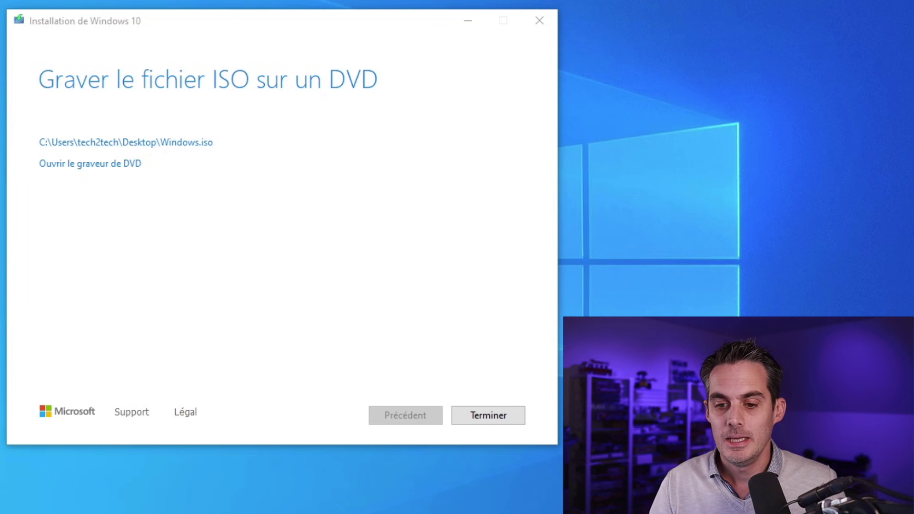
left_click(504, 415)
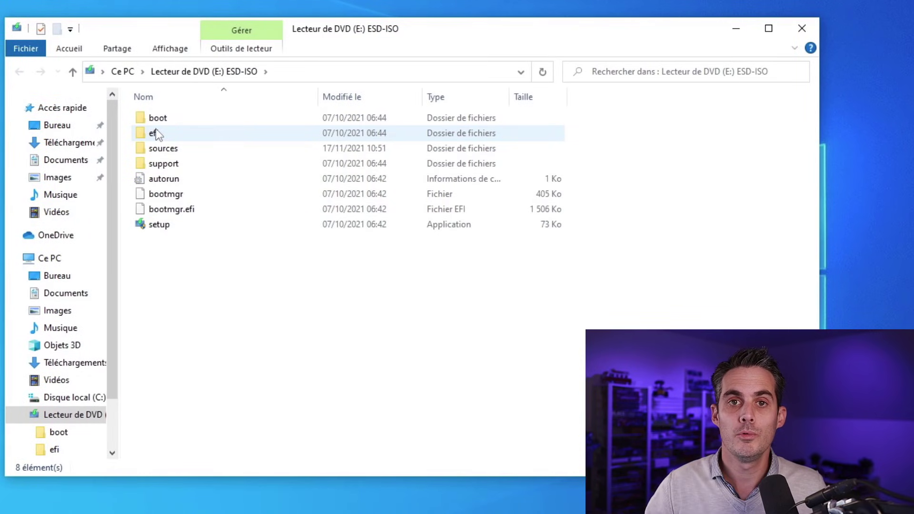
- Examine the mounted ESD-ISO drive (E:) among the devices in Ce PC and open its contents
left_click(50, 259)
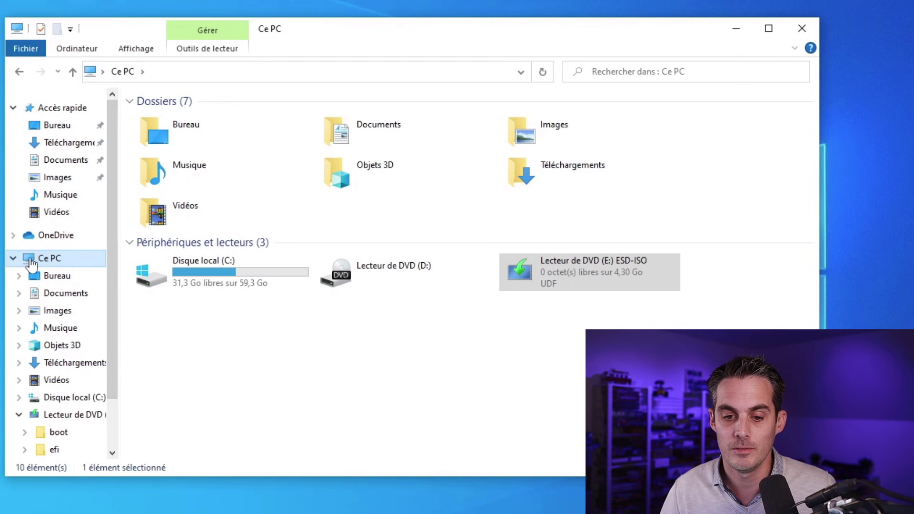
left_click(428, 310)
left_click(588, 269)
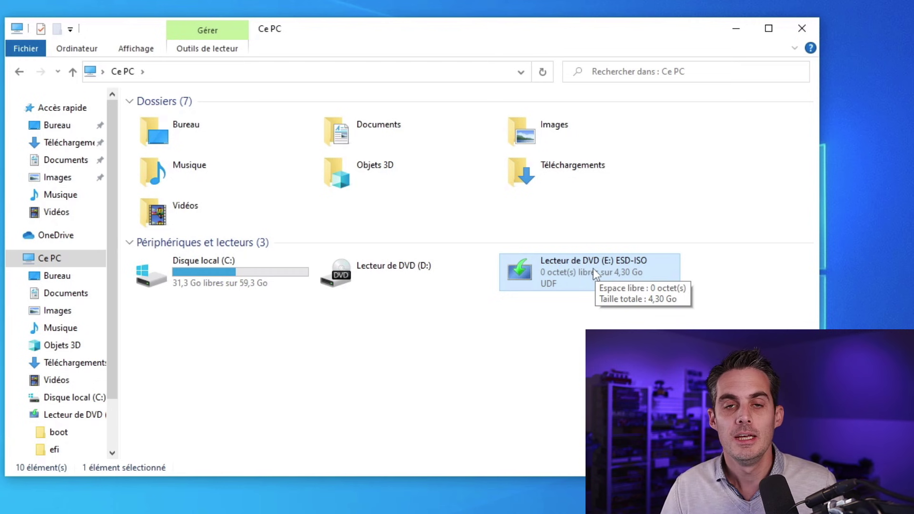
left_click(506, 364)
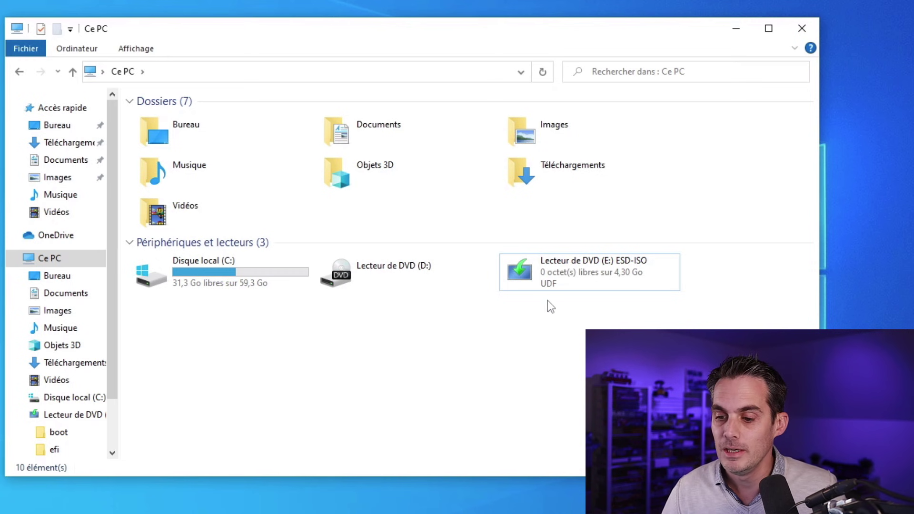
left_click(585, 287)
double_click(603, 270)
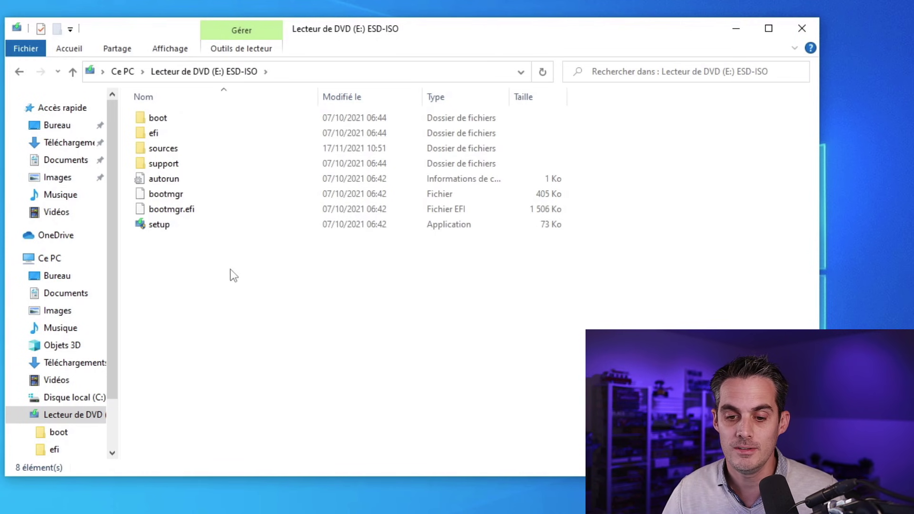
- Run setup from the mounted ISO with administrator approval and start installing Windows 10 Professionnel, keeping personal files and applications
double_click(148, 224)
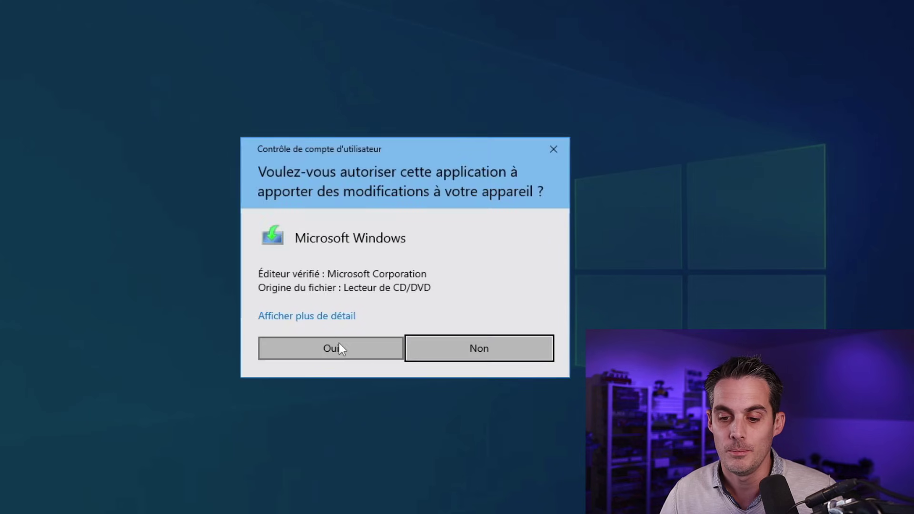
left_click(337, 351)
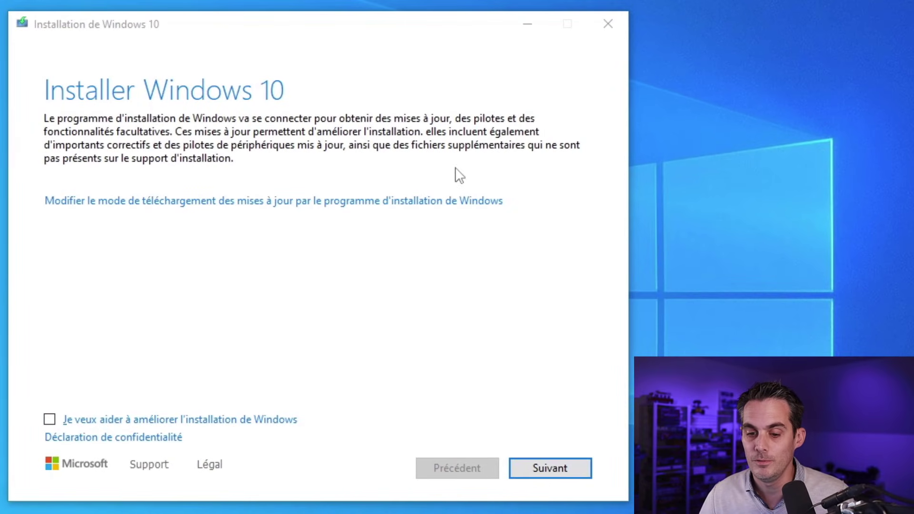
left_click(588, 469)
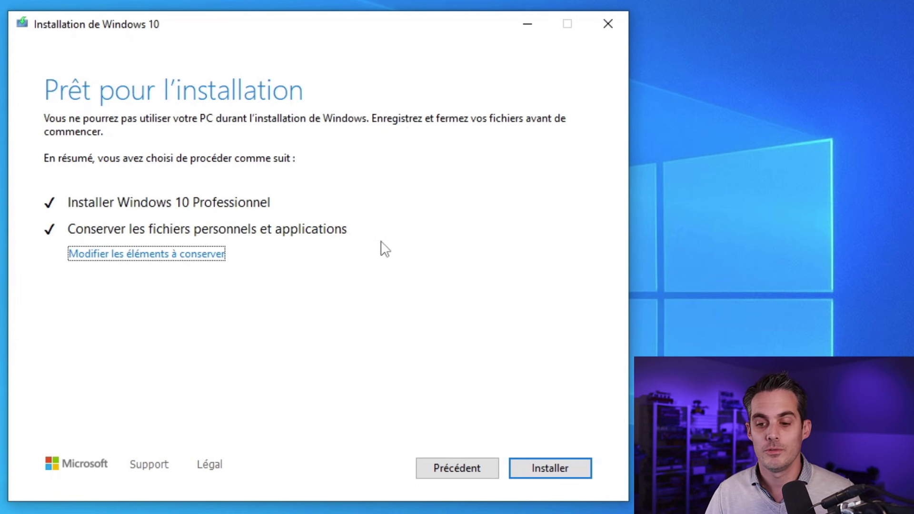
left_click(527, 468)
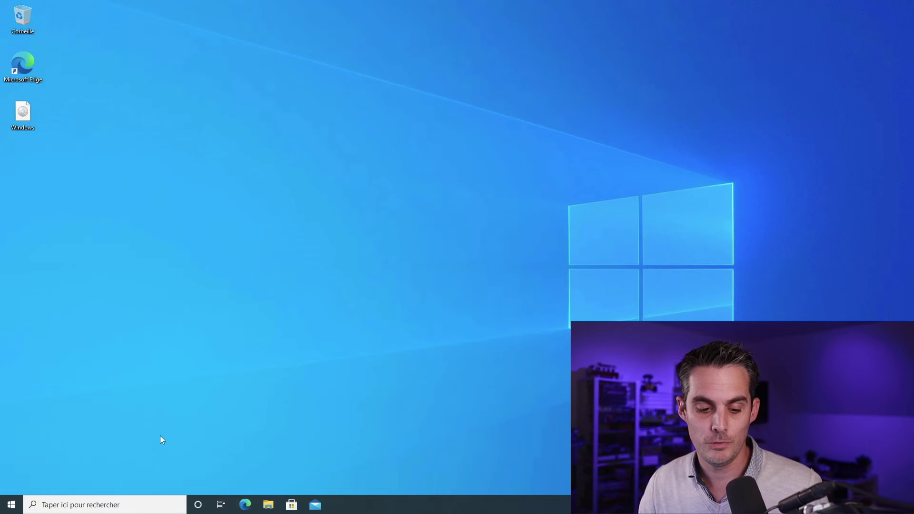
- Check the installed Windows version with the winver command and close its information window
left_click(97, 504)
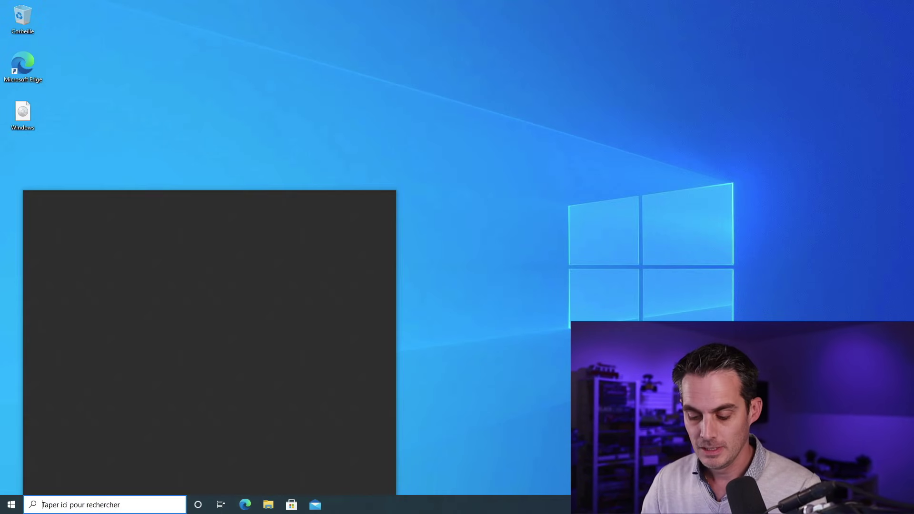
type("winver")
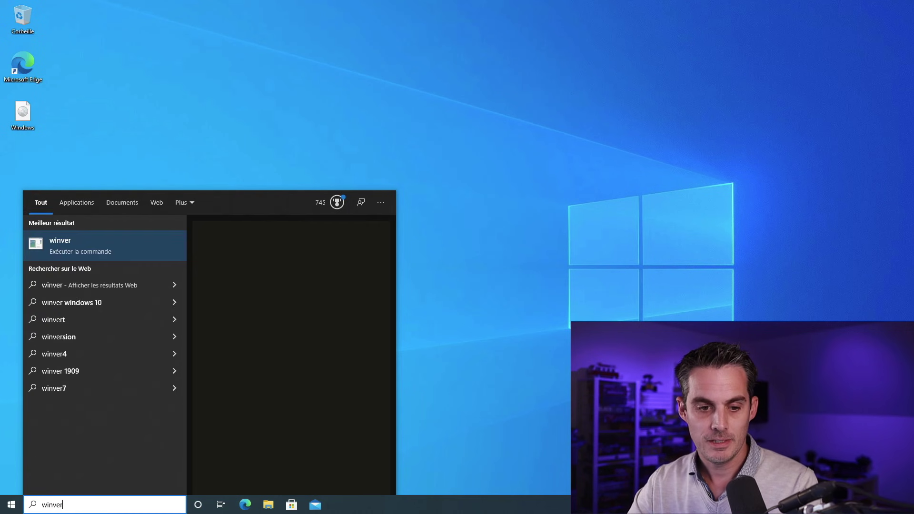
key("Return")
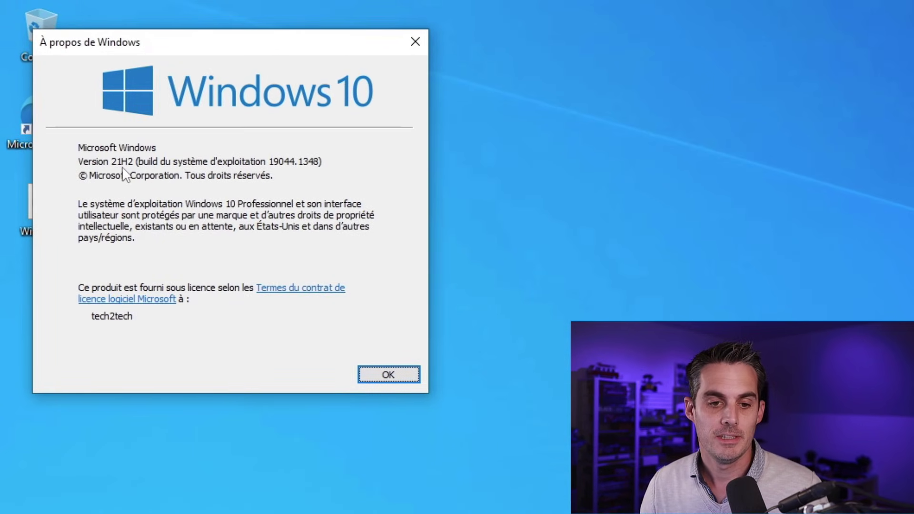
left_click(415, 42)
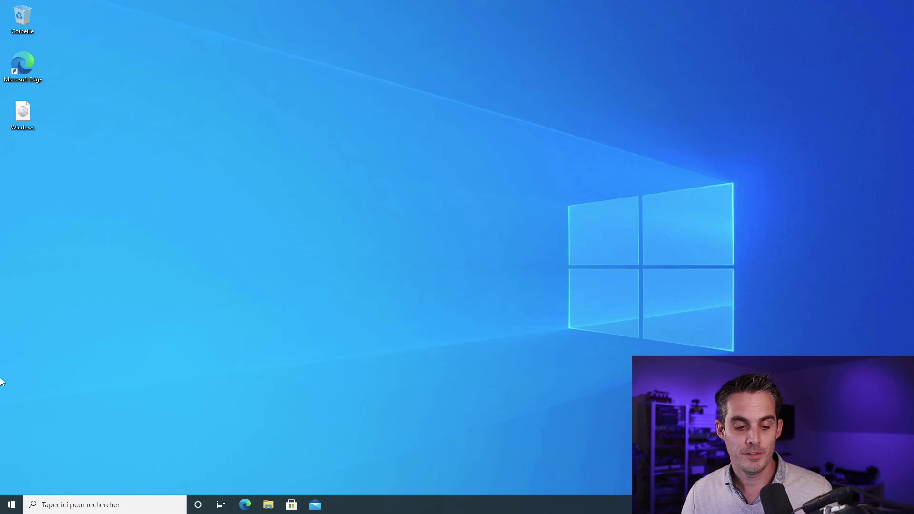
- Open the À propos de page of the Système settings and examine the Windows specifications
left_click(11, 505)
left_click(12, 462)
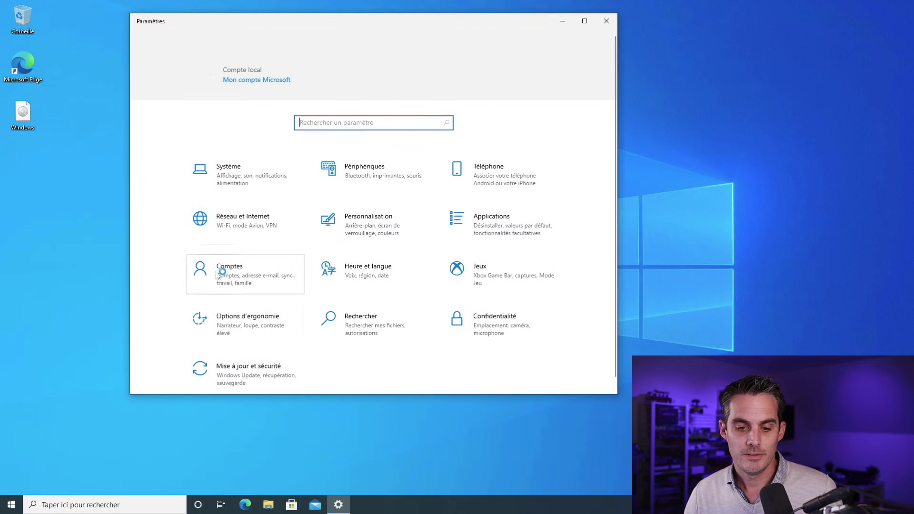
left_click(255, 173)
scroll(204, 238, "down", 3)
left_click(170, 343)
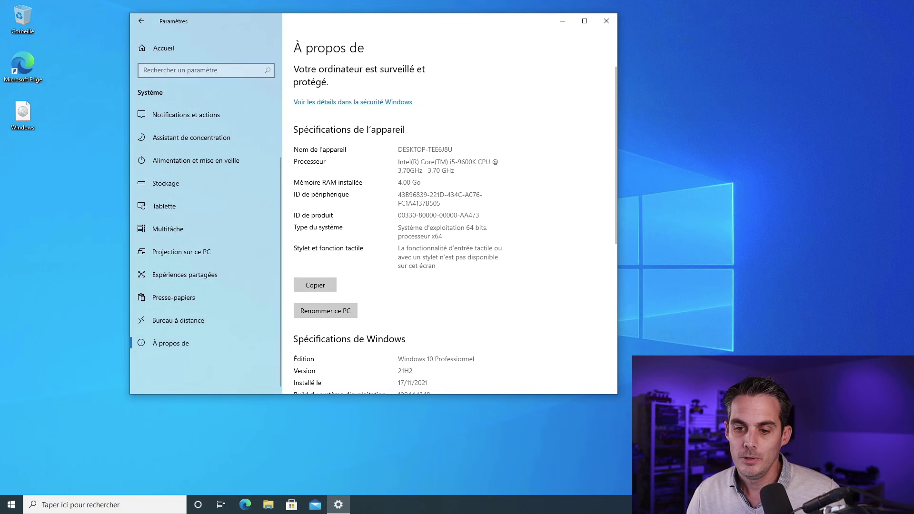
scroll(398, 226, "down", 4)
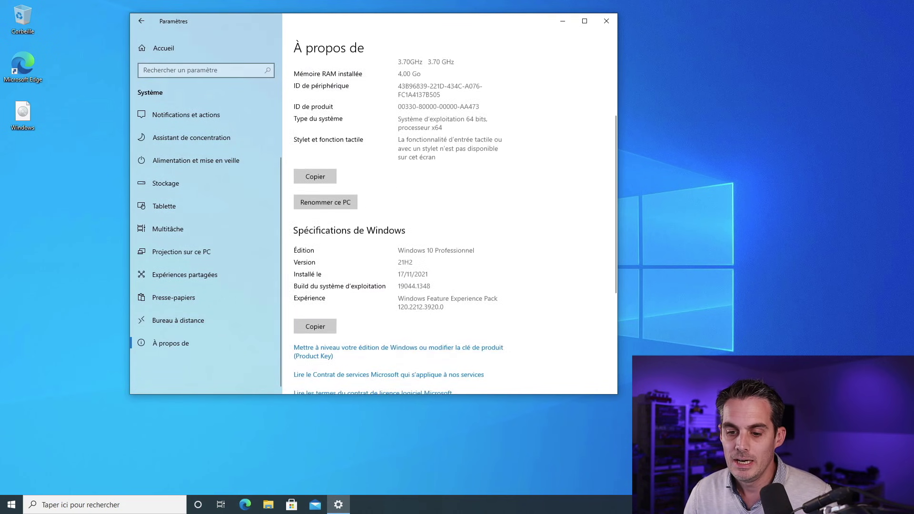
left_click_drag(413, 199, 397, 200)
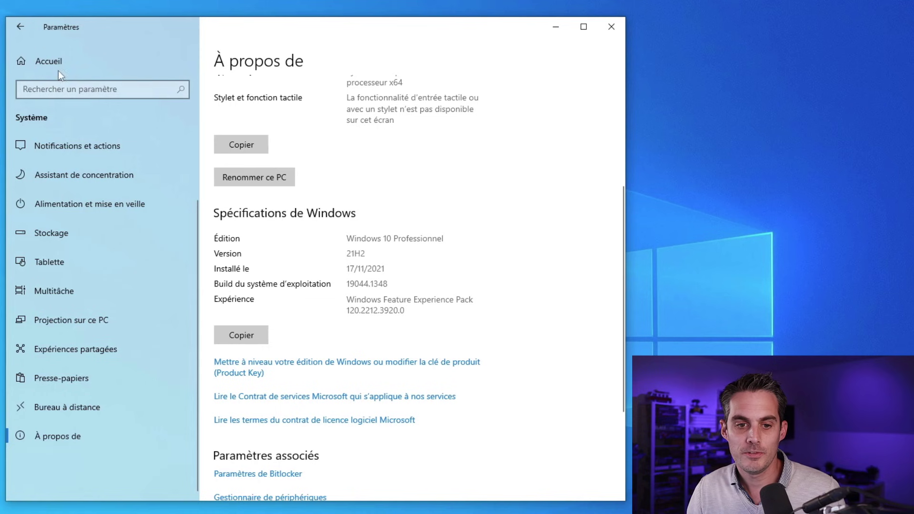
- Check Windows Update under Mise à jour et sécurité, and open the Récupération page to examine the option for reverting to the previous version
left_click(36, 55)
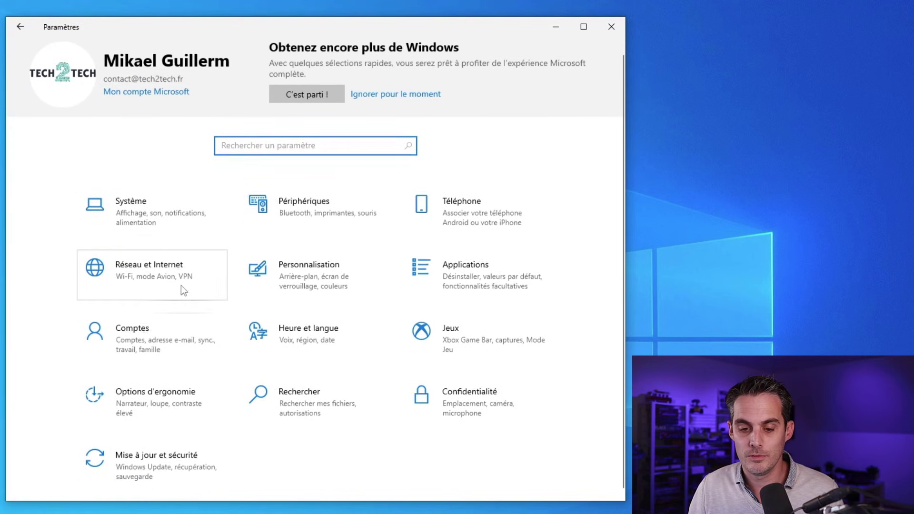
left_click(157, 456)
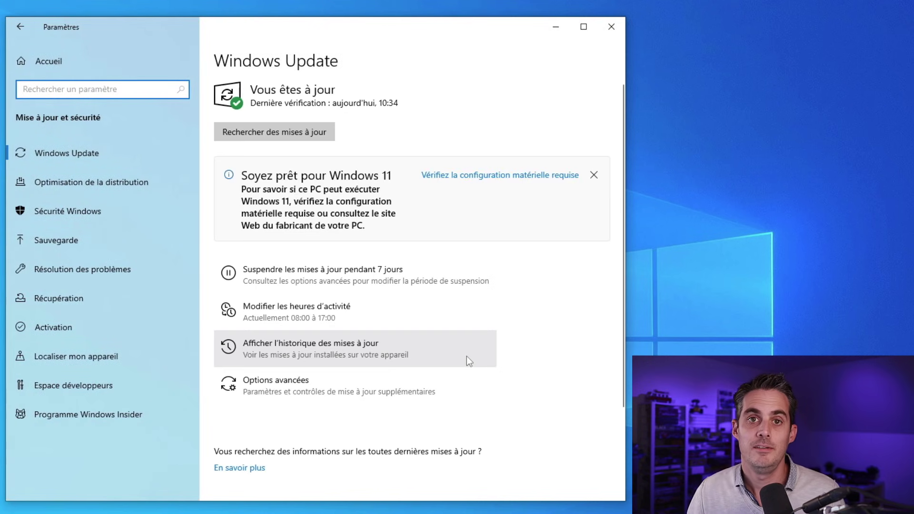
left_click(38, 307)
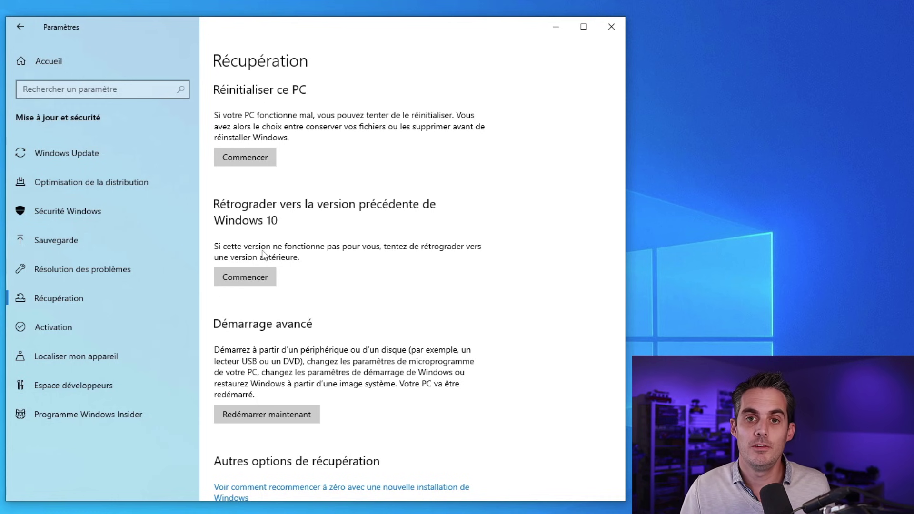
- Switch to File Explorer, open Disque local (C:) from Ce PC and select the Windows.old folder
key("super+e")
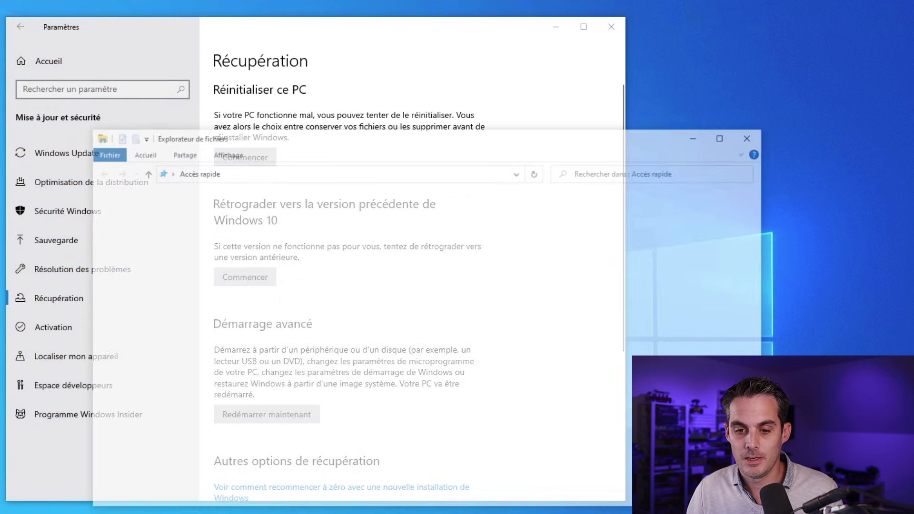
left_click(123, 328)
double_click(248, 339)
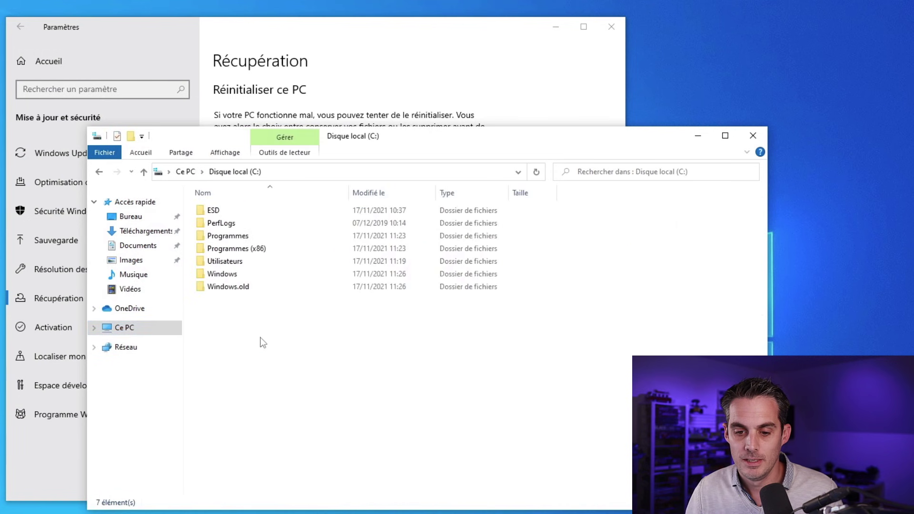
left_click(257, 288)
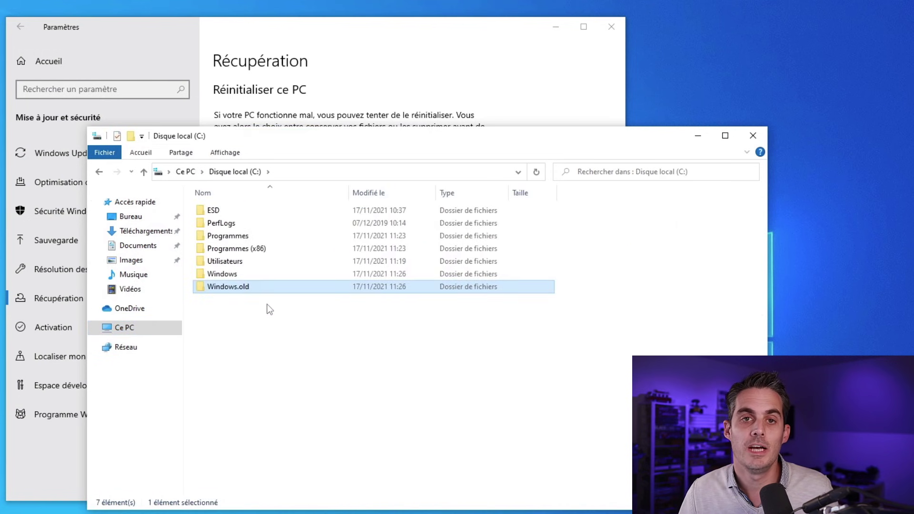